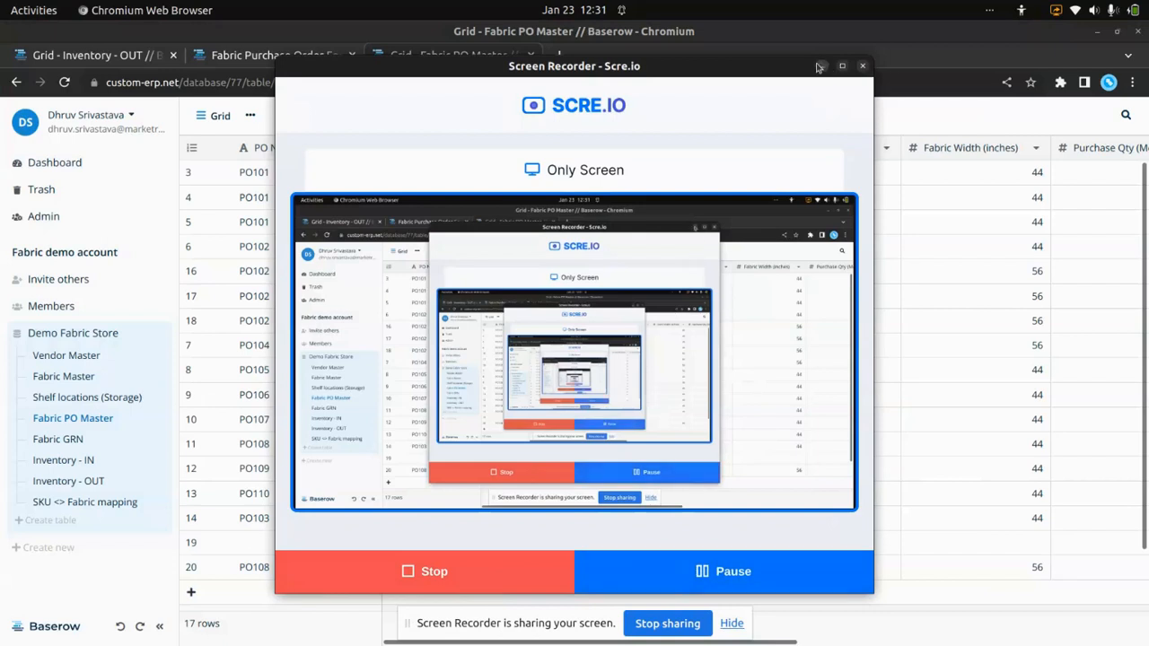
# - Review the Vendor Master, Fabric Master, Shelf locations (Storage) and Fabric PO Master tables in the Demo Fabric Store database
pyautogui.click(821, 66)
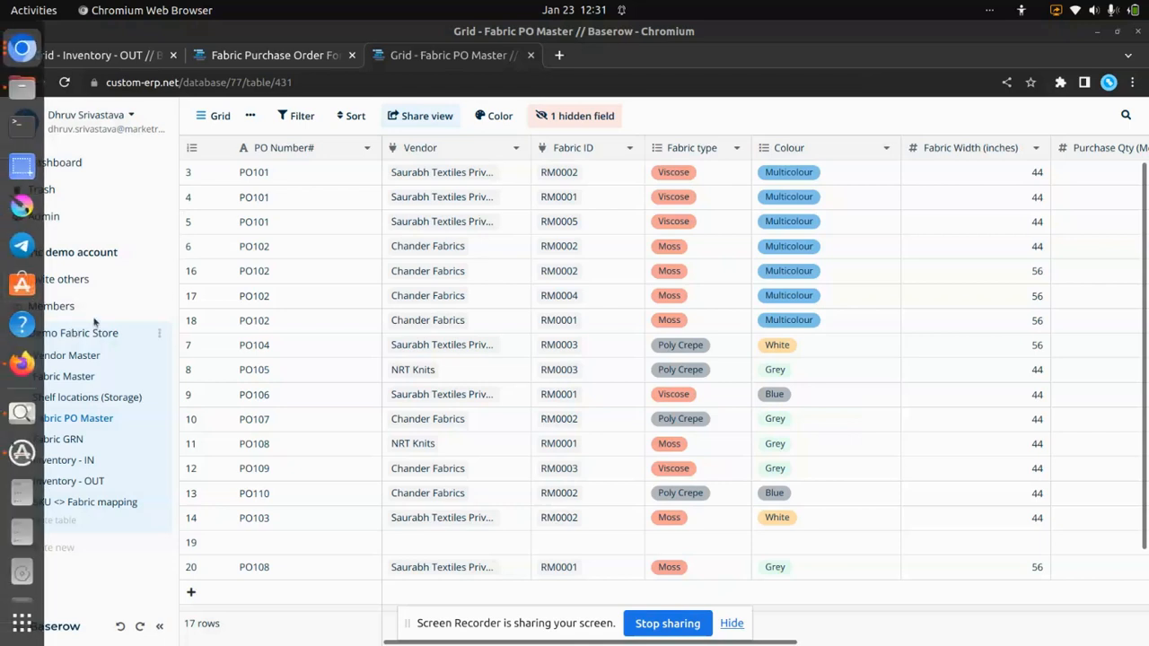
pyautogui.click(90, 359)
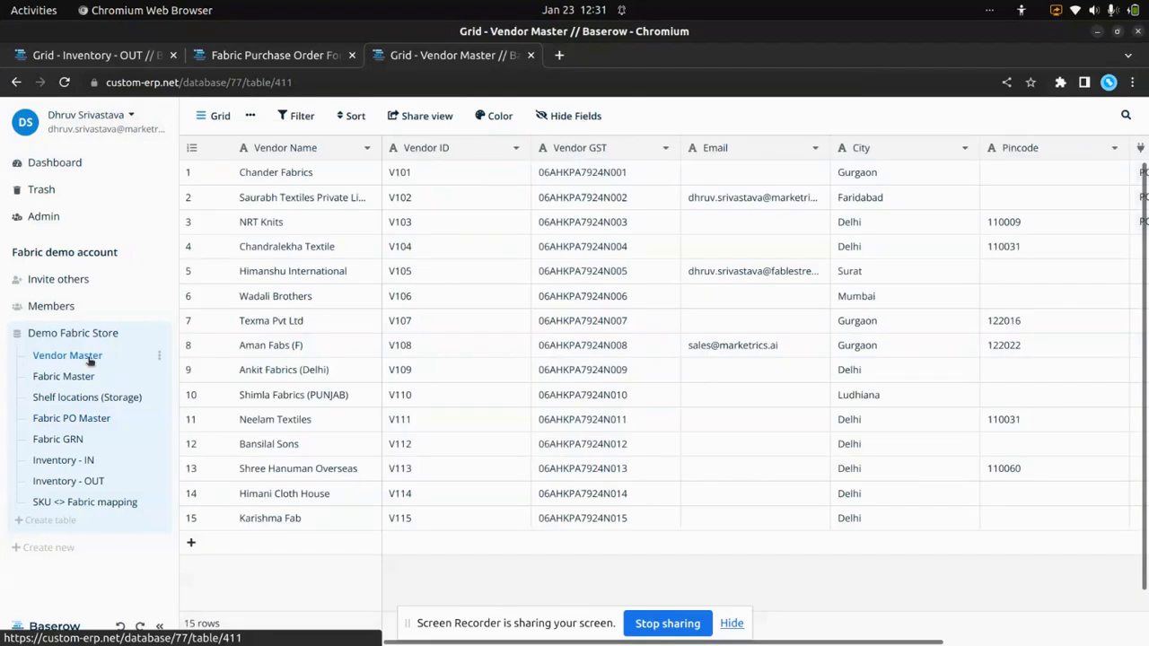
pyautogui.click(66, 381)
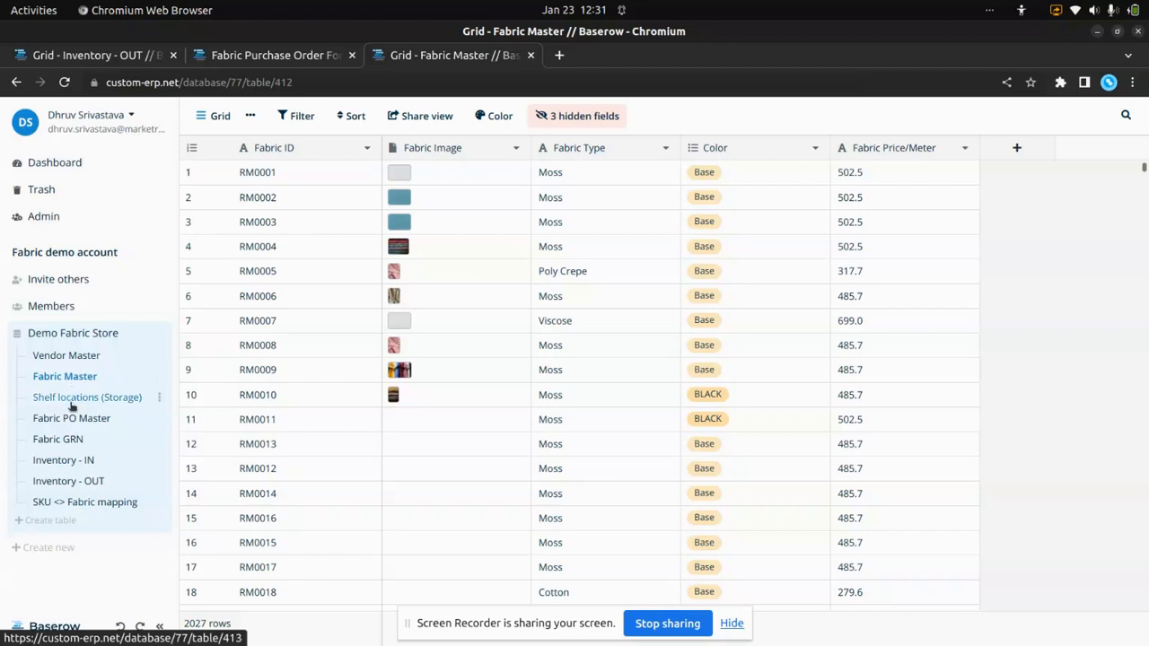
pyautogui.click(72, 401)
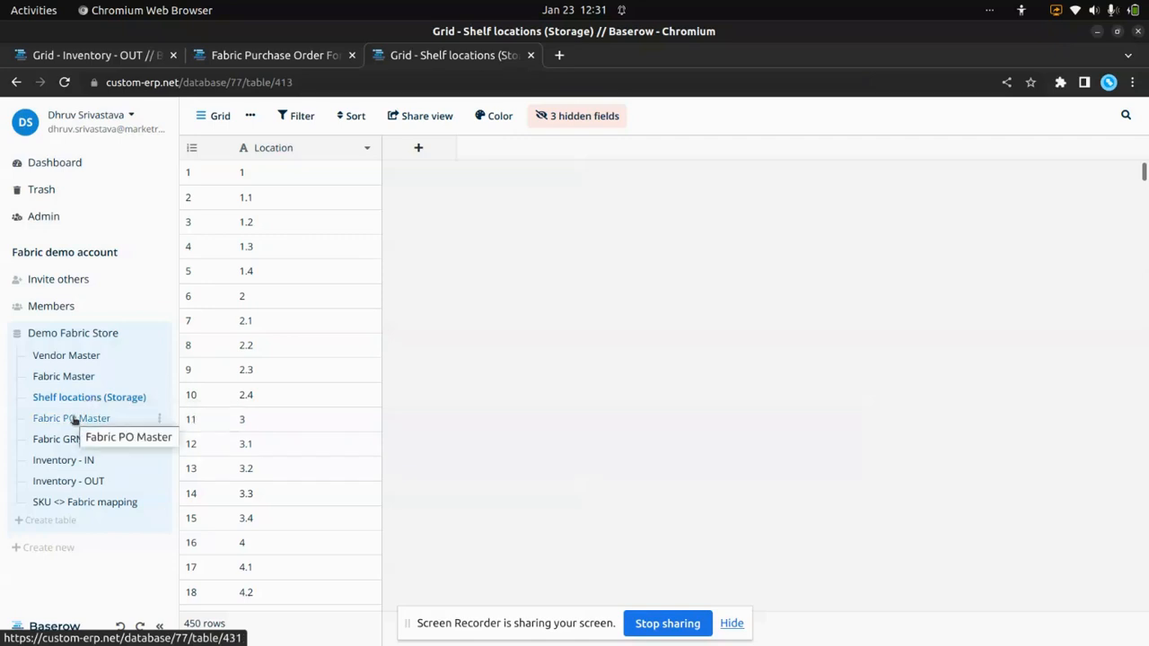
pyautogui.click(75, 418)
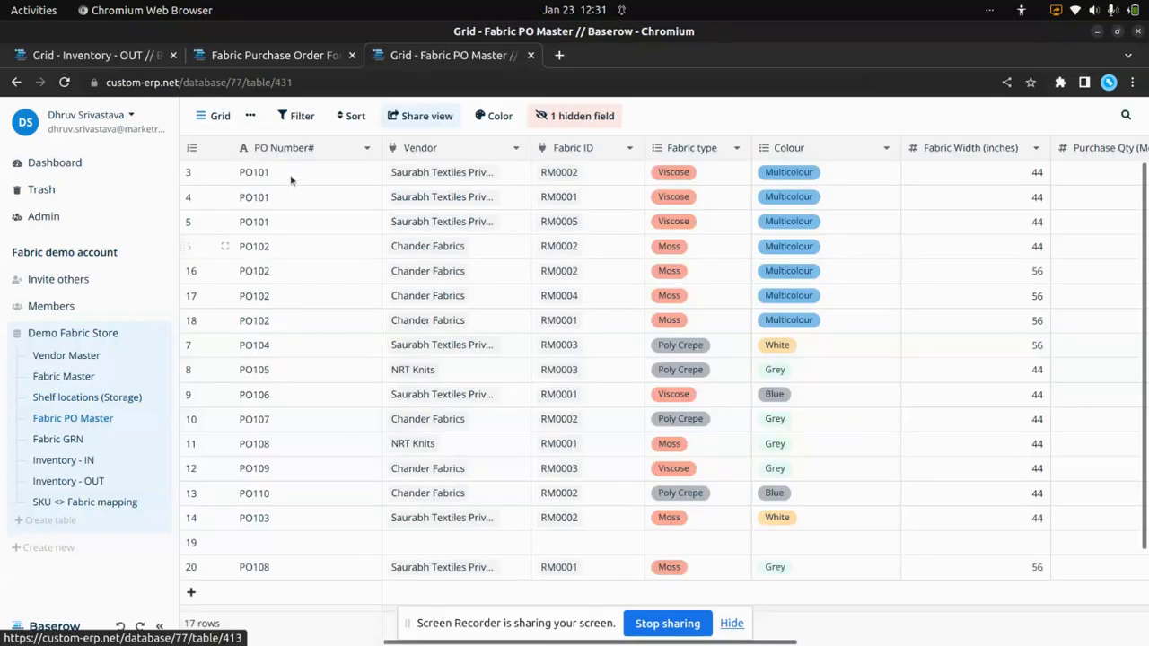
# - In the Fabric Purchase Order Form, enter the PO number, vendor Chander Fabrics and fabric ID RM0002
pyautogui.click(286, 55)
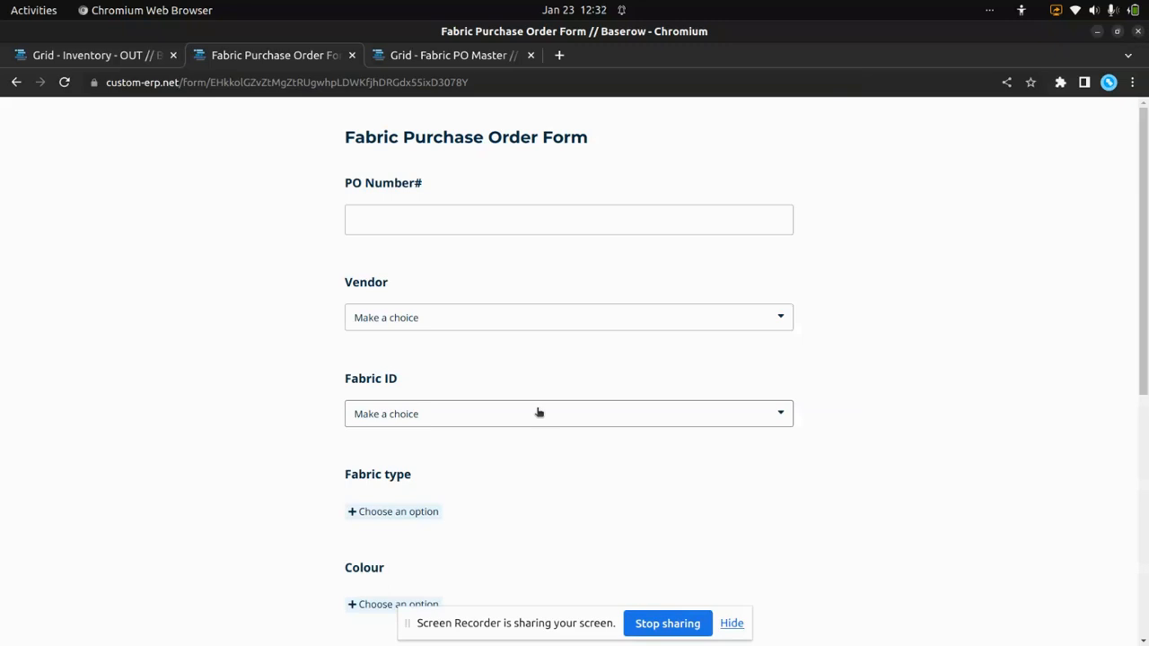
pyautogui.click(515, 211)
pyautogui.write('PO1091')
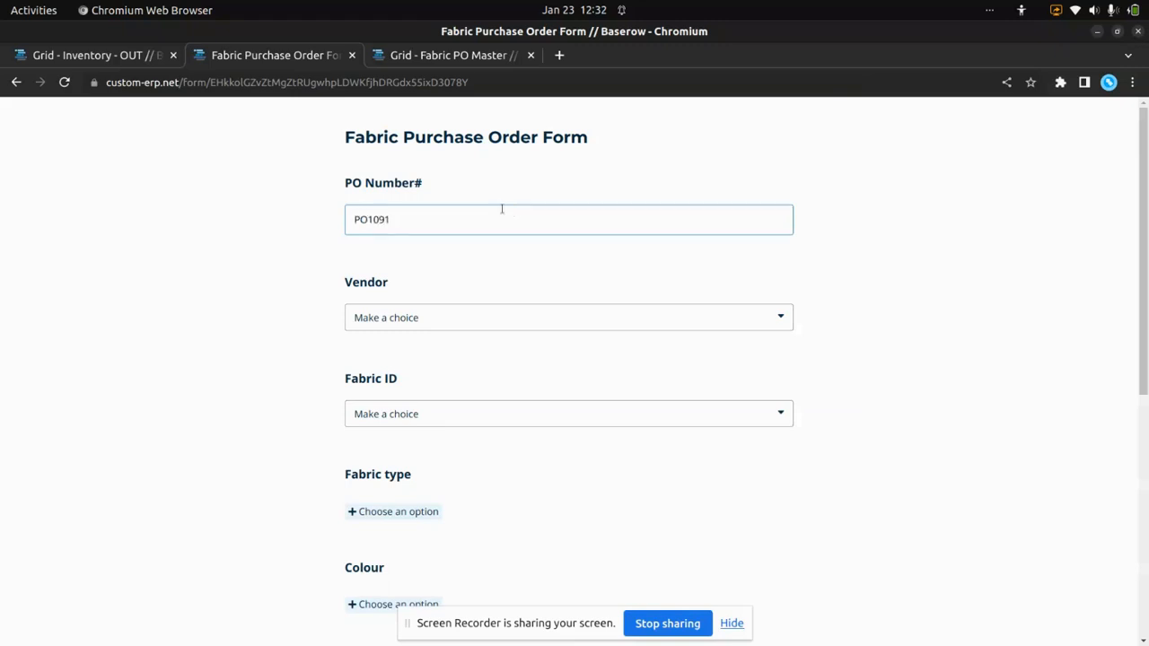
pyautogui.click(521, 318)
pyautogui.click(469, 387)
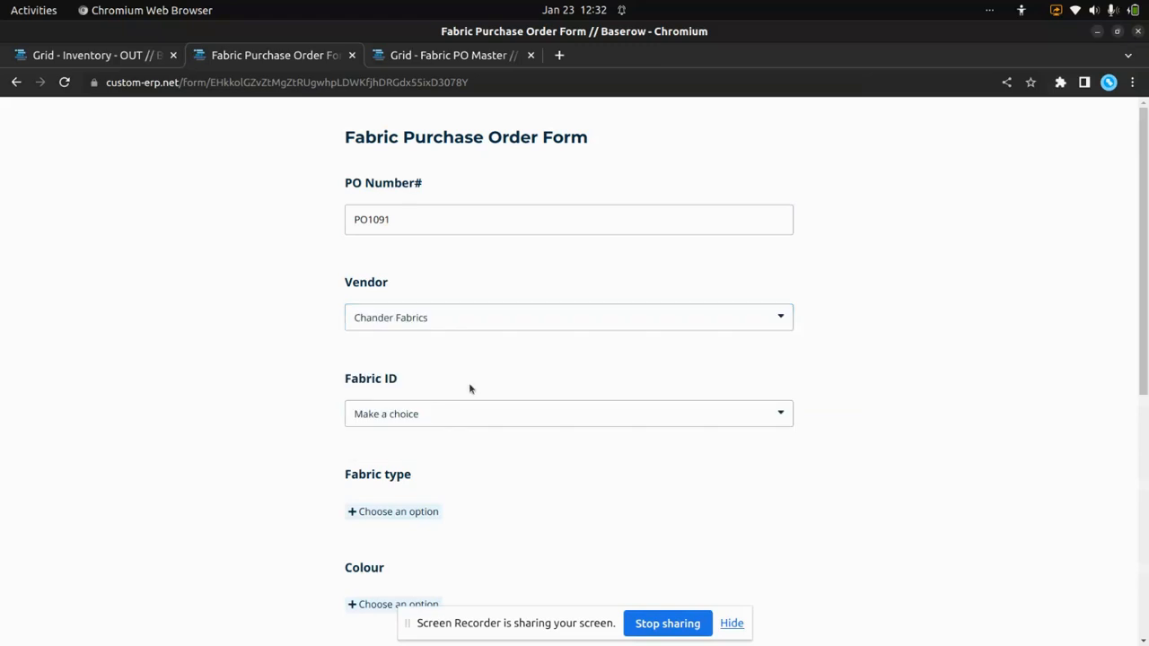
pyautogui.click(493, 419)
pyautogui.click(434, 503)
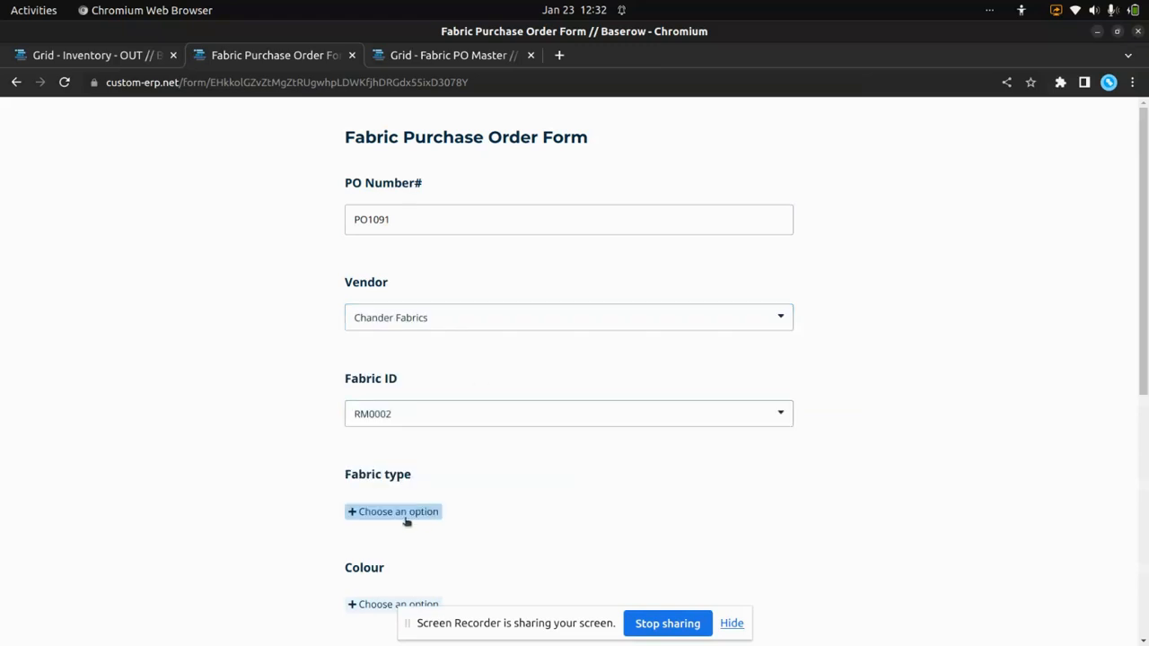
# - Set the purchase order's fabric type to Viscose and its colour to Blue
pyautogui.scroll(-2, 428, 474)
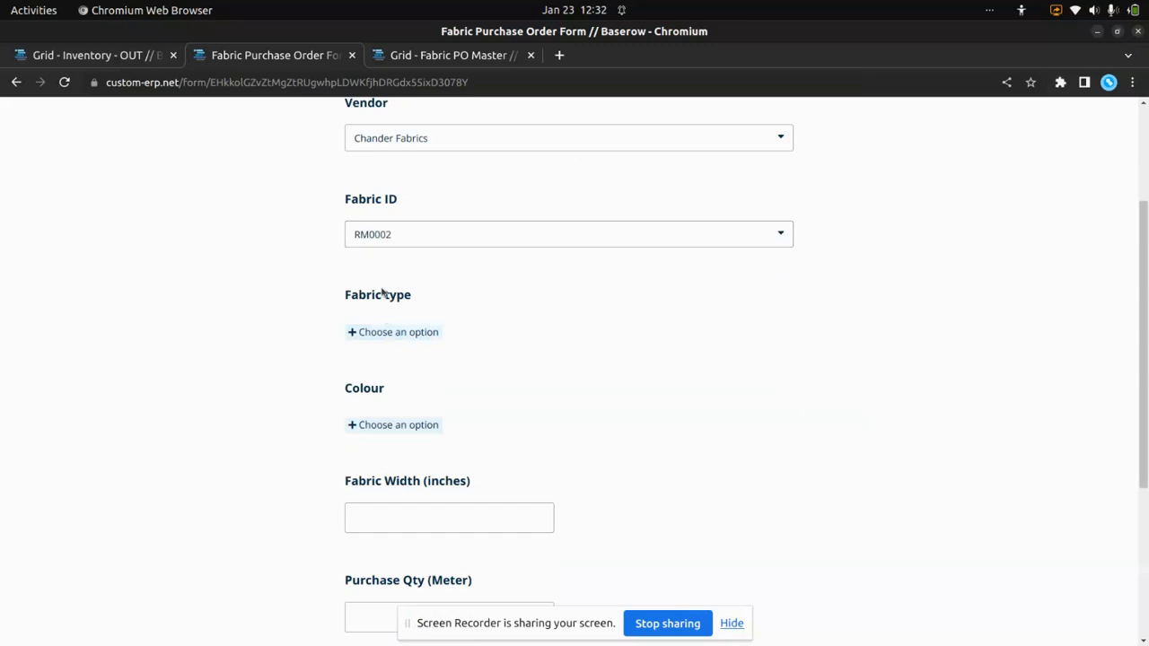
pyautogui.click(401, 334)
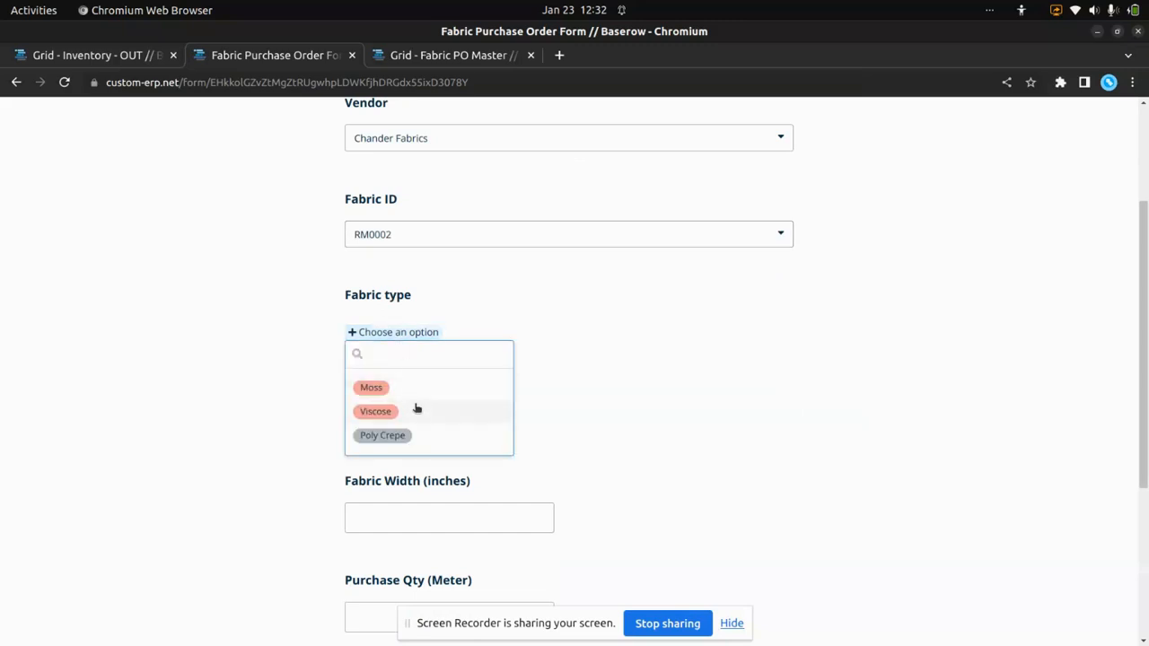
pyautogui.click(417, 410)
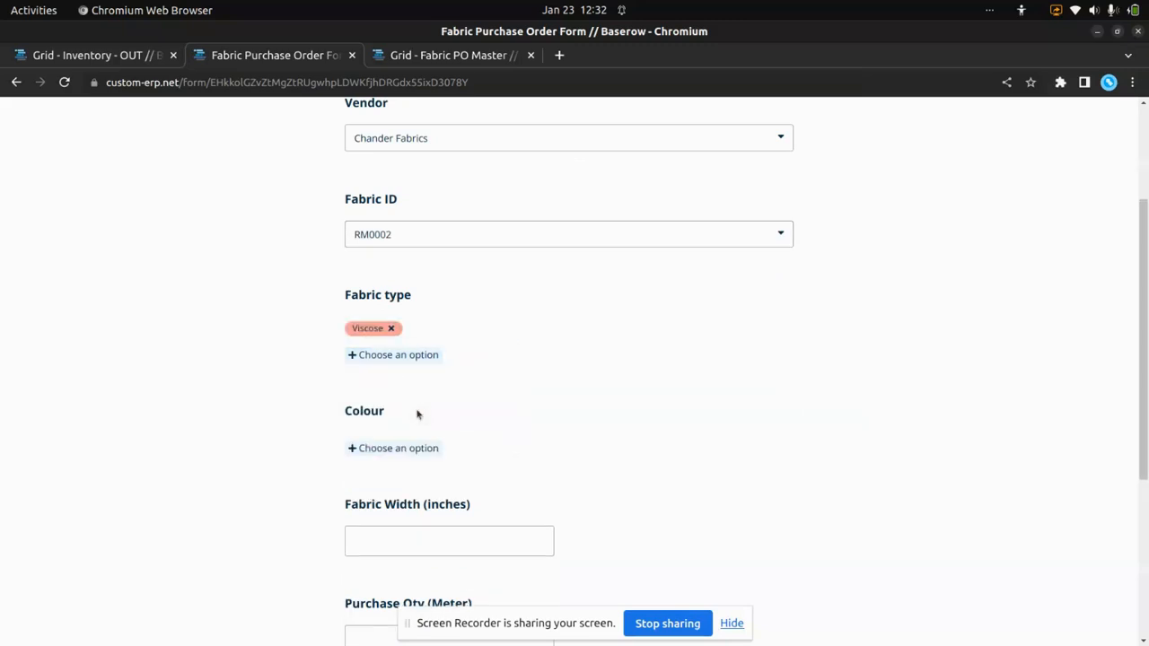
pyautogui.click(404, 449)
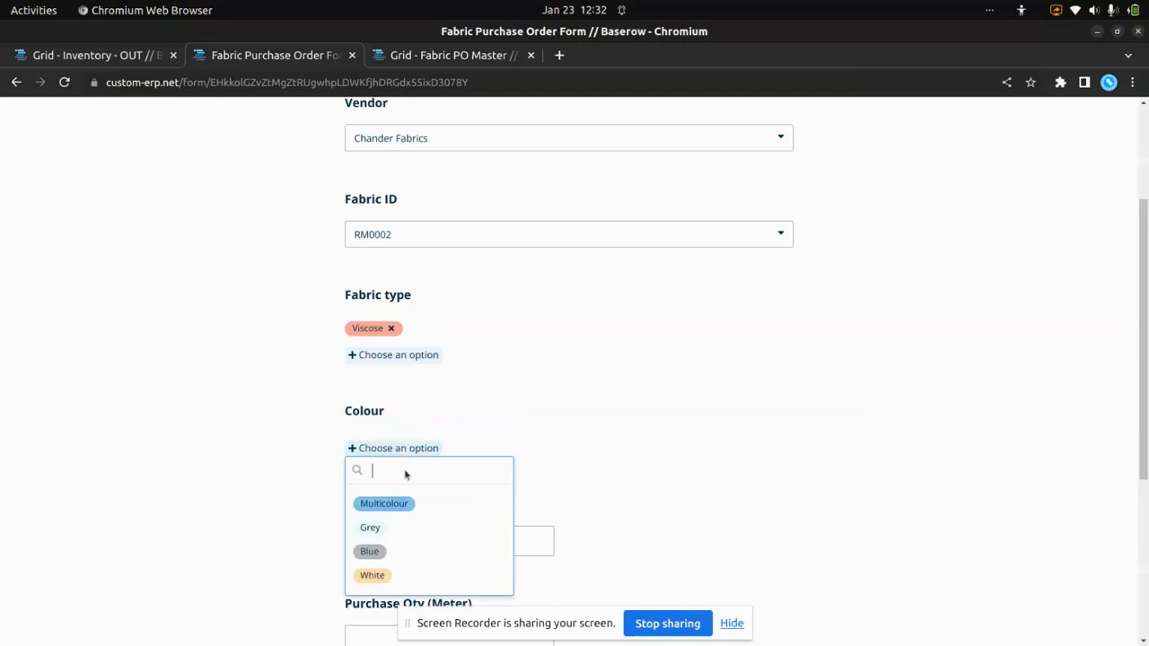
pyautogui.click(404, 550)
# - Enter a fabric width of 44 inches, a purchase quantity of 110 meters and a pre-GST PO price of 104
pyautogui.scroll(-4, 405, 502)
pyautogui.click(407, 386)
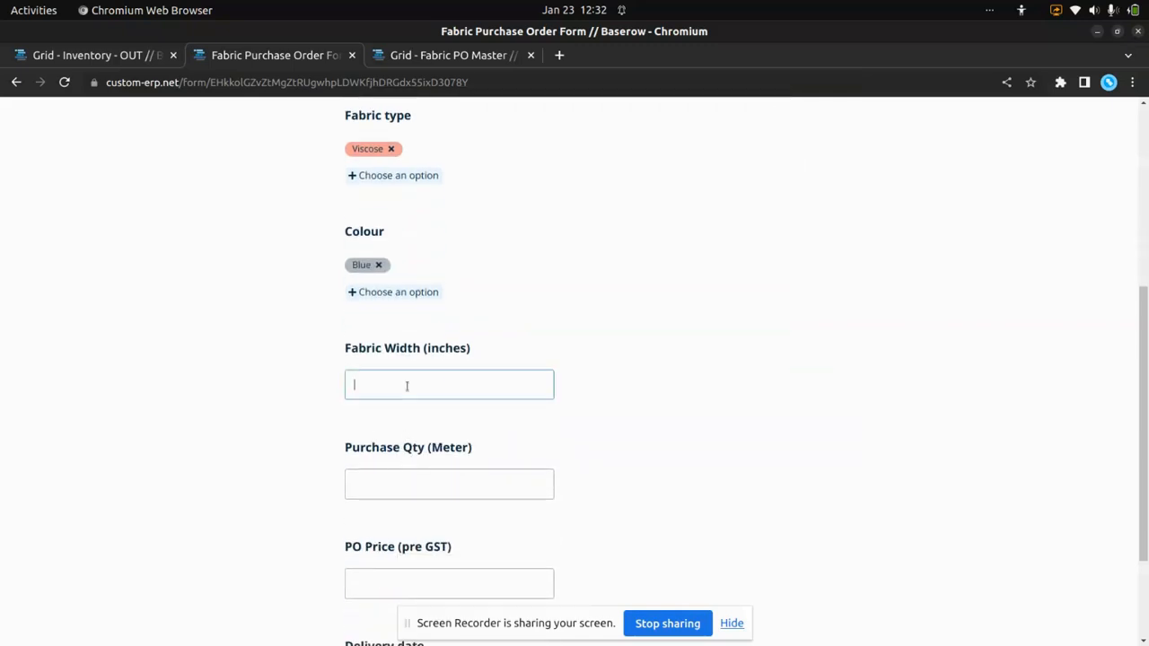
pyautogui.write('44')
pyautogui.click(416, 483)
pyautogui.write('110')
pyautogui.click(415, 580)
pyautogui.write('104')
# - Set the delivery date to 29/01/2023 and submit the purchase order form
pyautogui.scroll(-2, 510, 495)
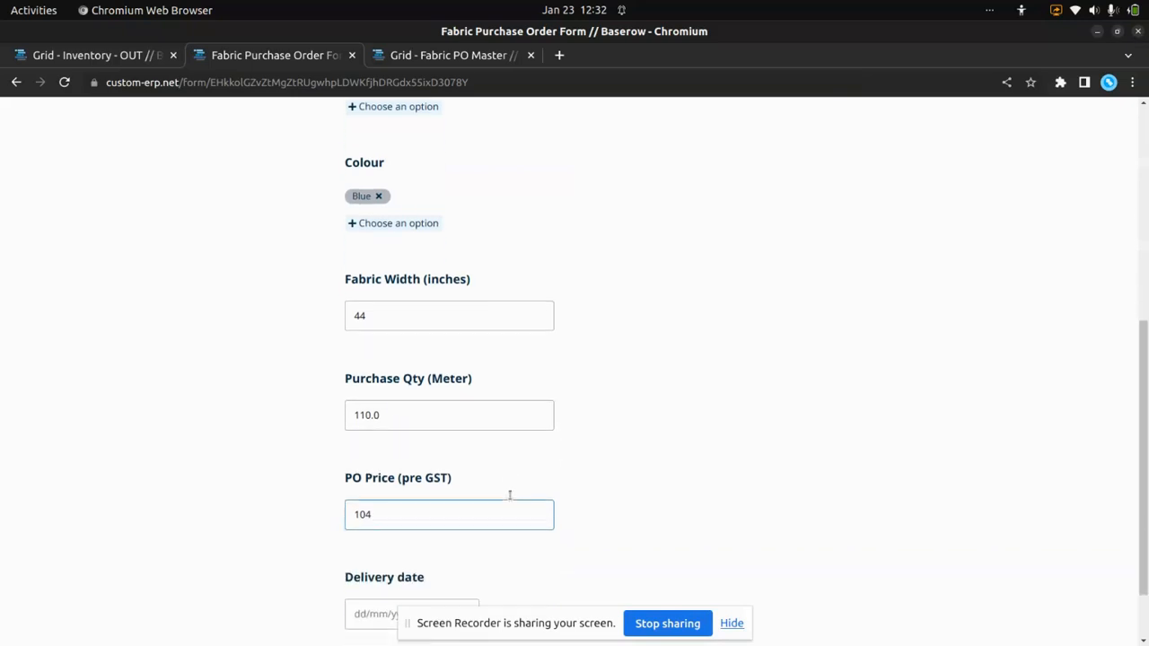
pyautogui.scroll(-2, 510, 495)
pyautogui.click(433, 531)
pyautogui.scroll(-3, 482, 533)
pyautogui.click(528, 598)
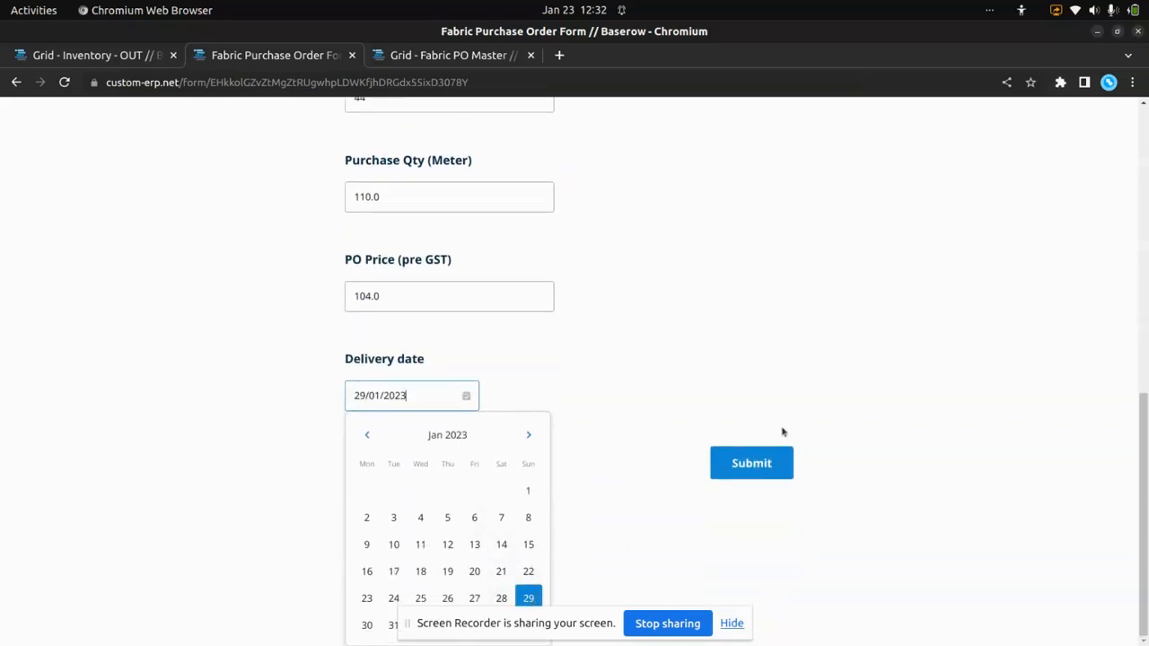
pyautogui.scroll(3, 775, 461)
pyautogui.click(769, 596)
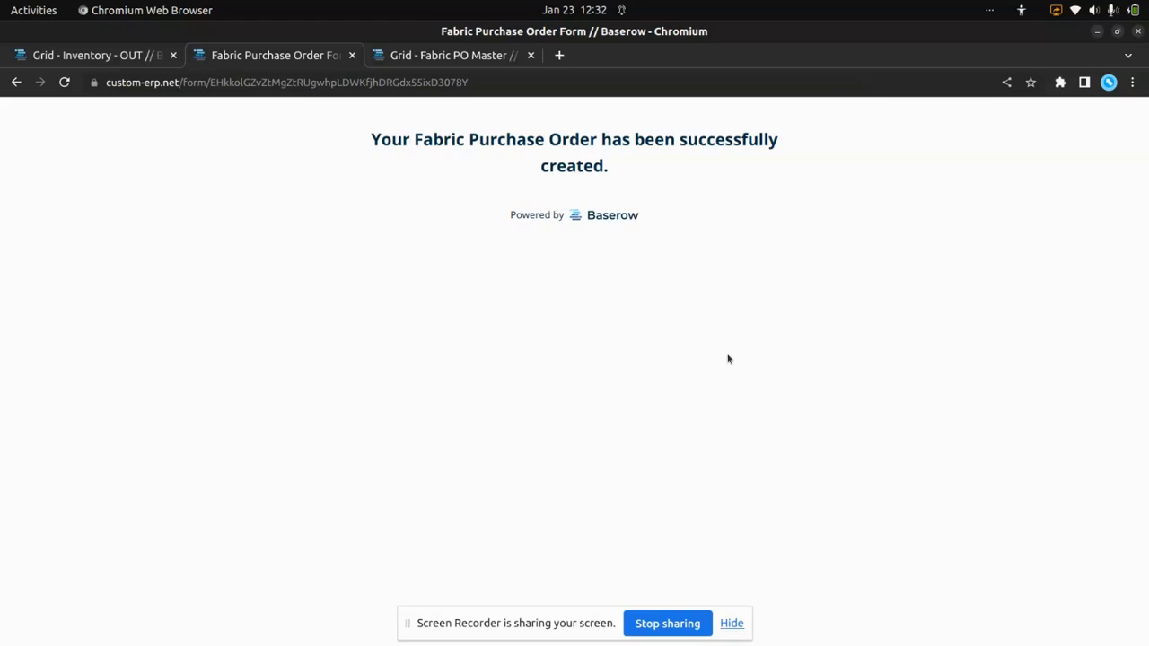
# - Check the Fabric PO Master grid for the newly submitted purchase order row
pyautogui.click(464, 57)
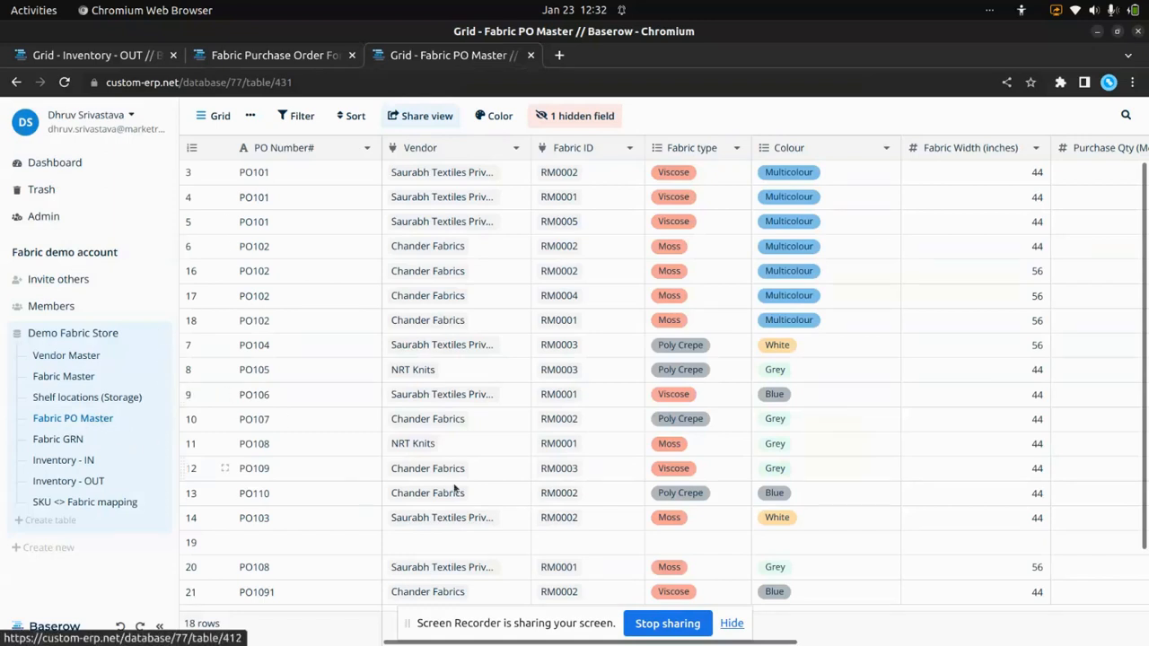
pyautogui.scroll(-1, 484, 412)
pyautogui.scroll(1, 487, 411)
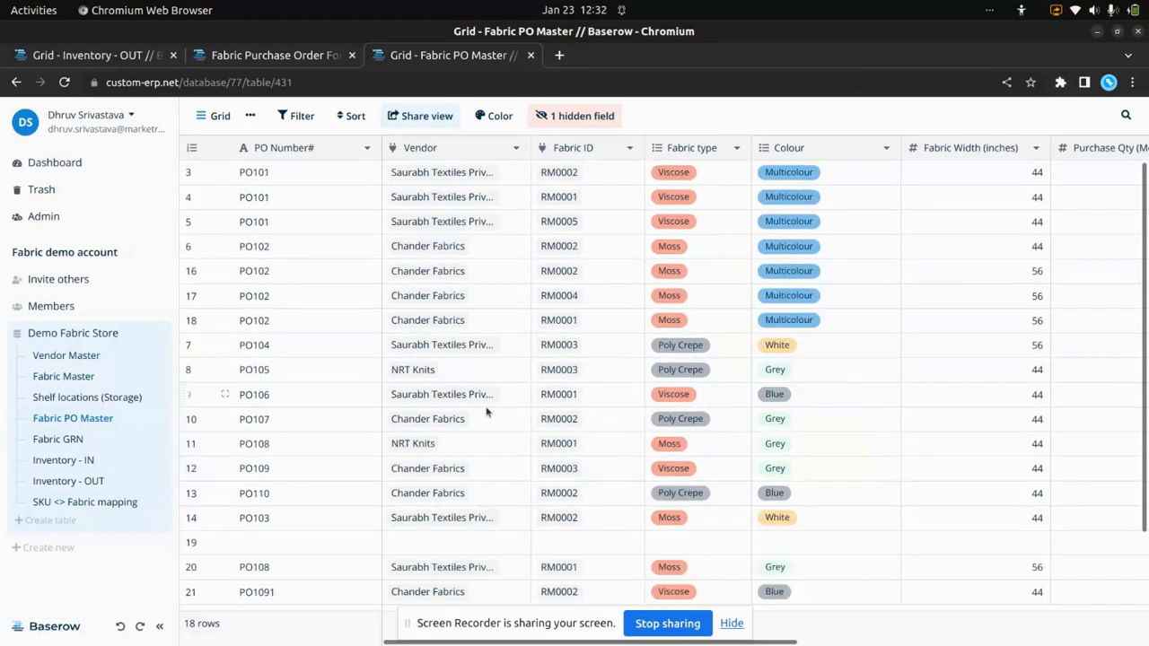
# - Switch Fabric PO Master to the Purchase Order Dashboard view and inspect its existing filter
pyautogui.click(223, 122)
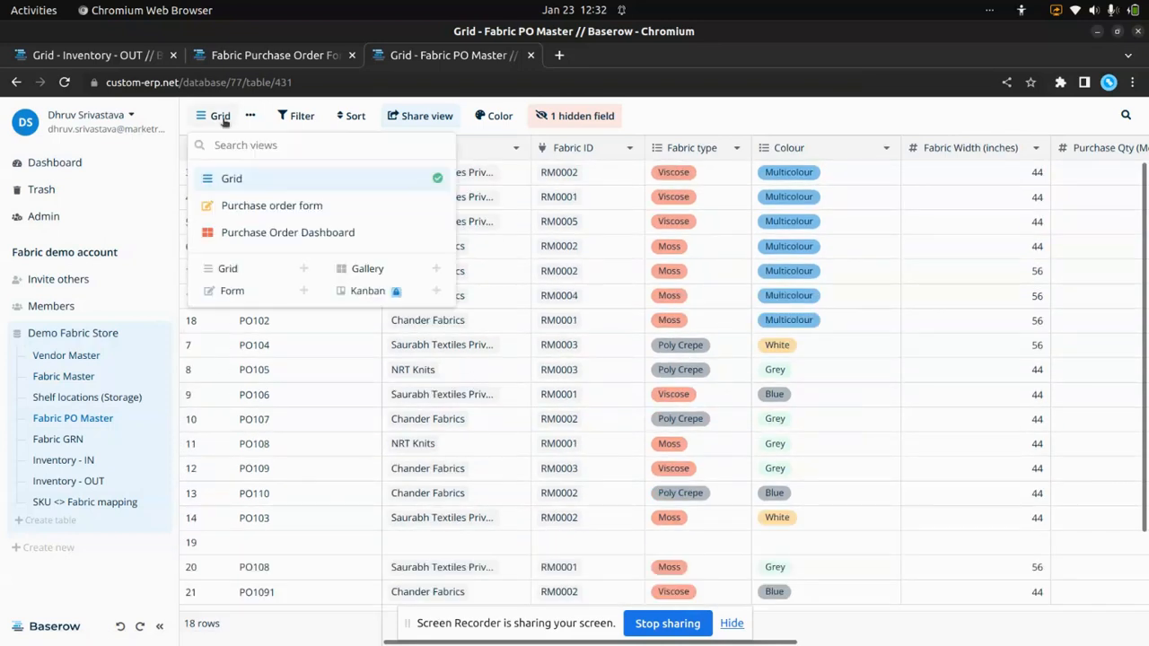
pyautogui.click(268, 235)
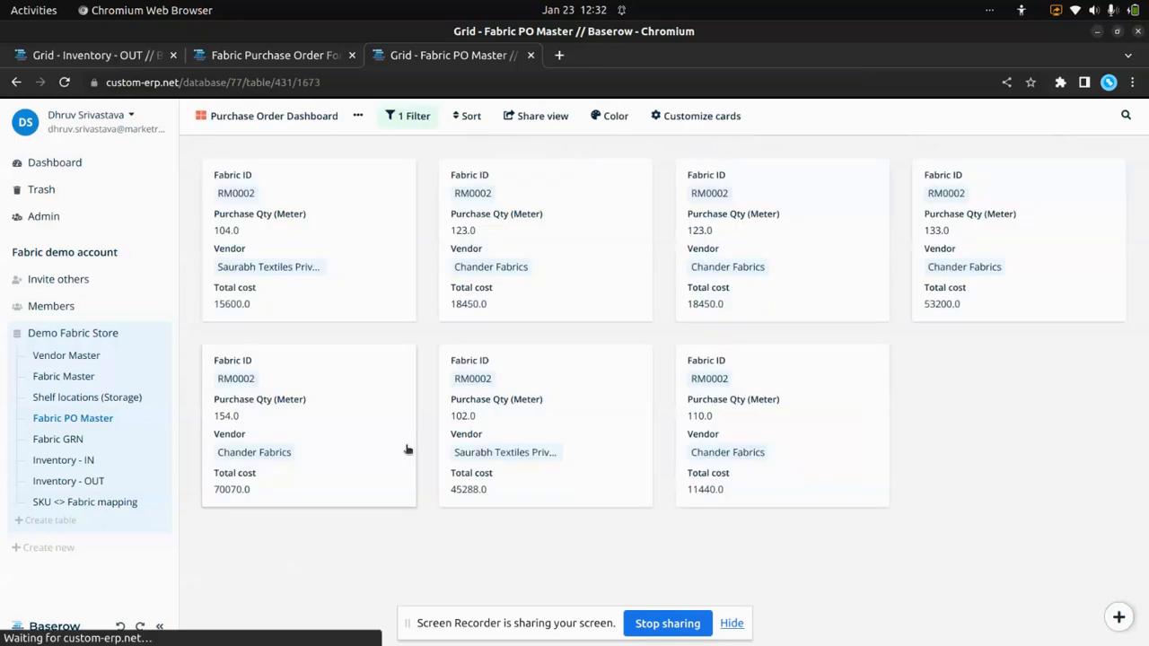
pyautogui.click(410, 118)
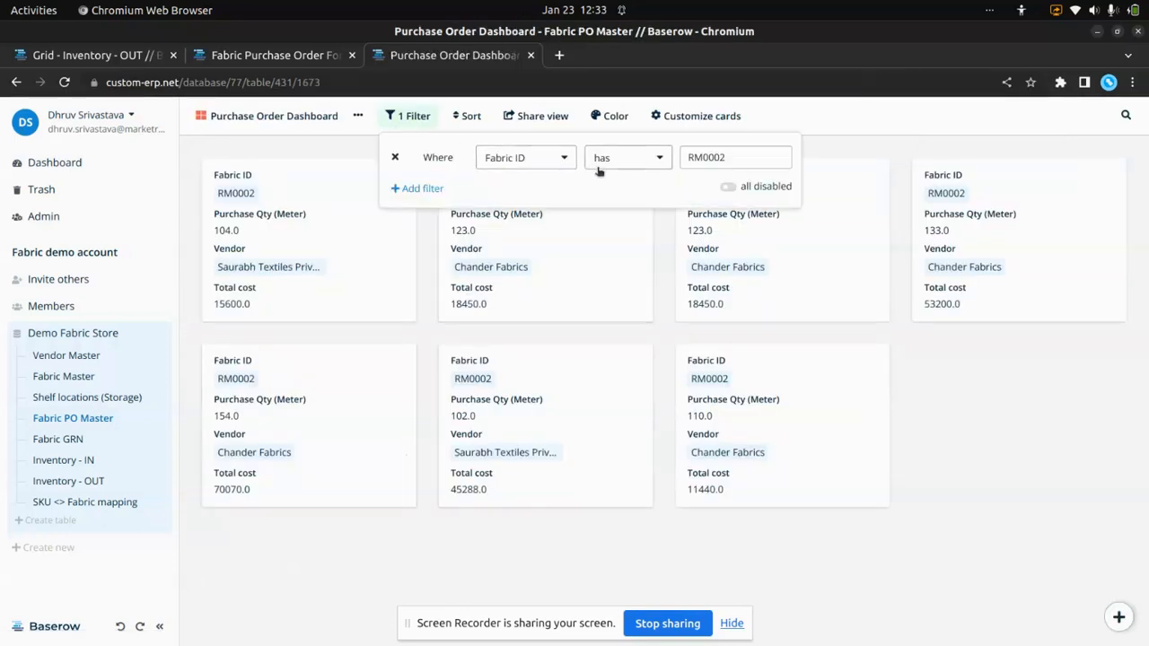
pyautogui.click(844, 148)
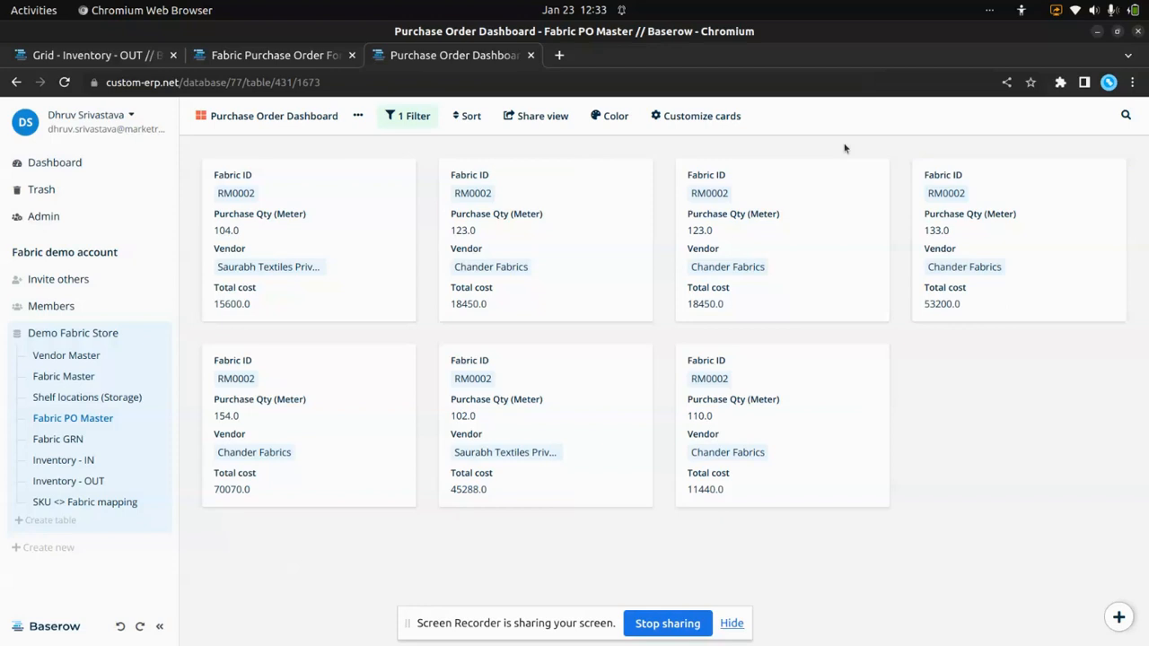
# - Change the dashboard filter's field from Fabric ID to Vendor
pyautogui.click(400, 118)
pyautogui.click(569, 166)
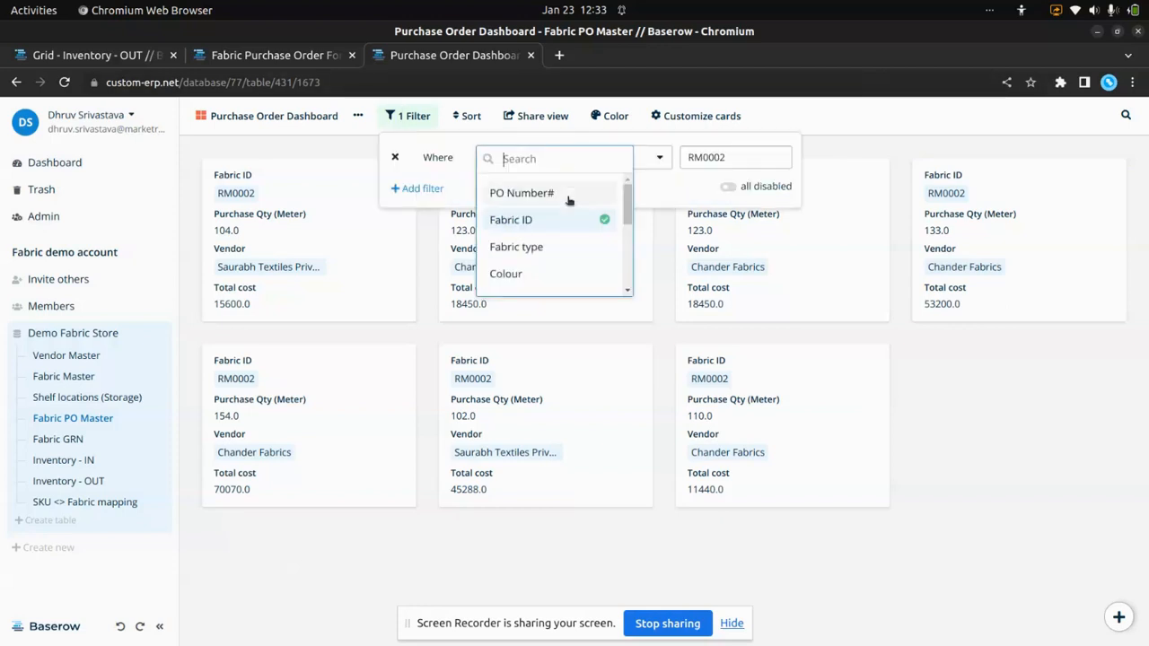
pyautogui.scroll(-1, 564, 239)
pyautogui.scroll(1, 564, 239)
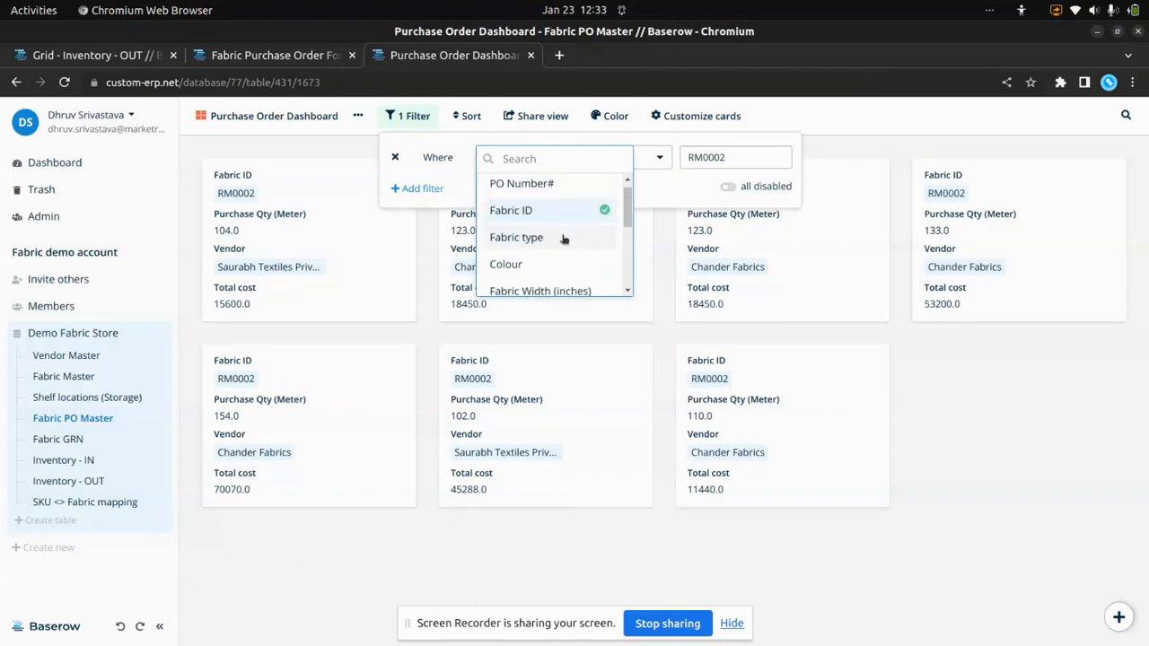
pyautogui.click(555, 220)
pyautogui.click(559, 167)
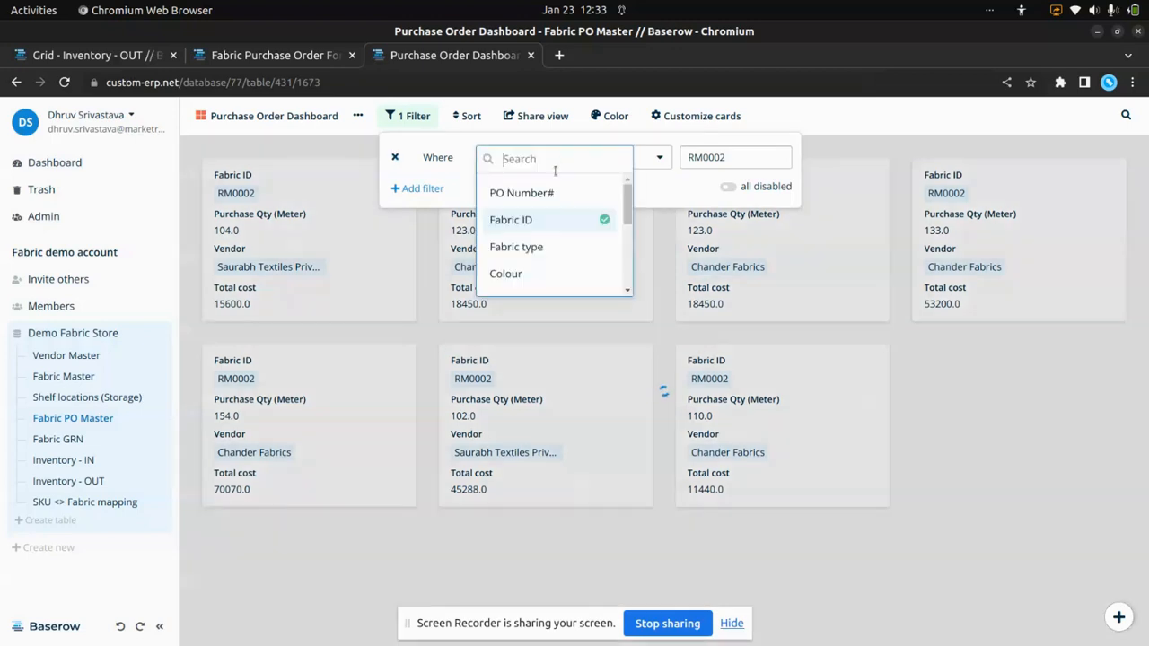
pyautogui.scroll(-3, 561, 251)
pyautogui.click(548, 230)
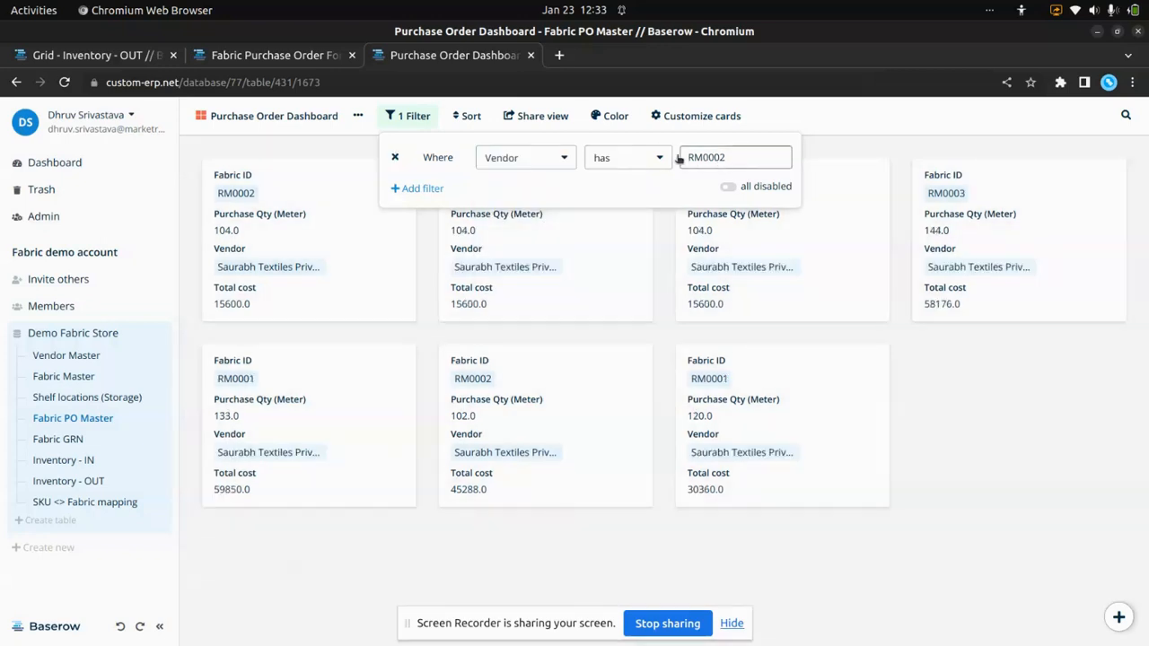
# - Set the Vendor filter to the "has" condition with Saurabh Textiles as the linked vendor
pyautogui.click(659, 157)
pyautogui.click(669, 192)
pyautogui.click(726, 159)
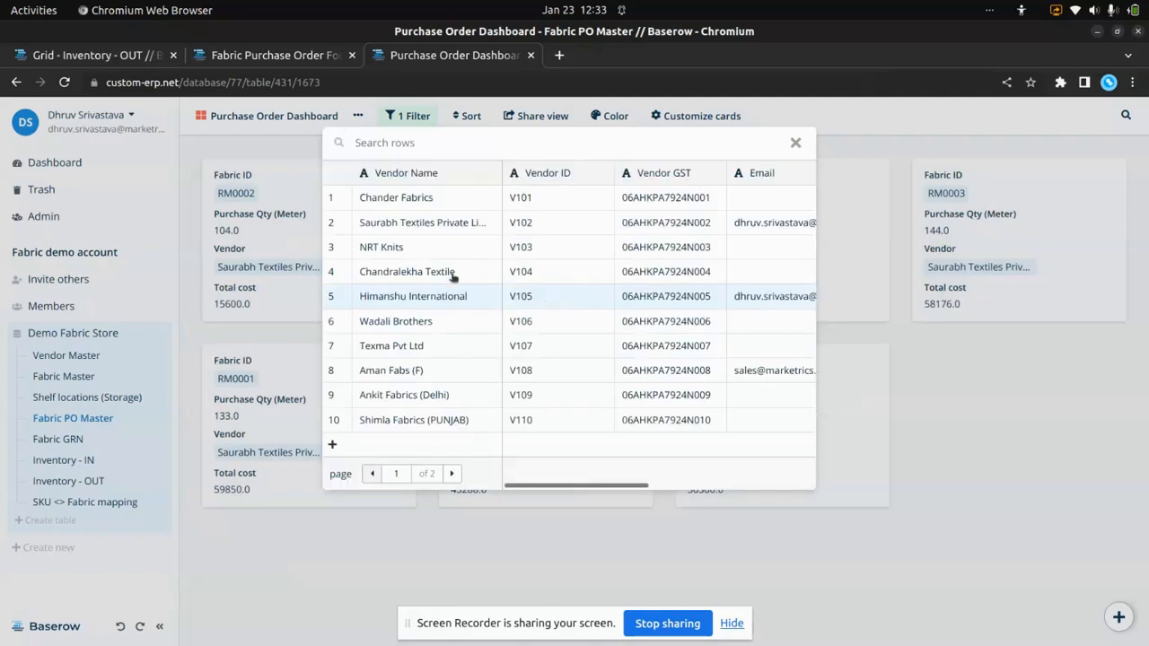
pyautogui.click(399, 228)
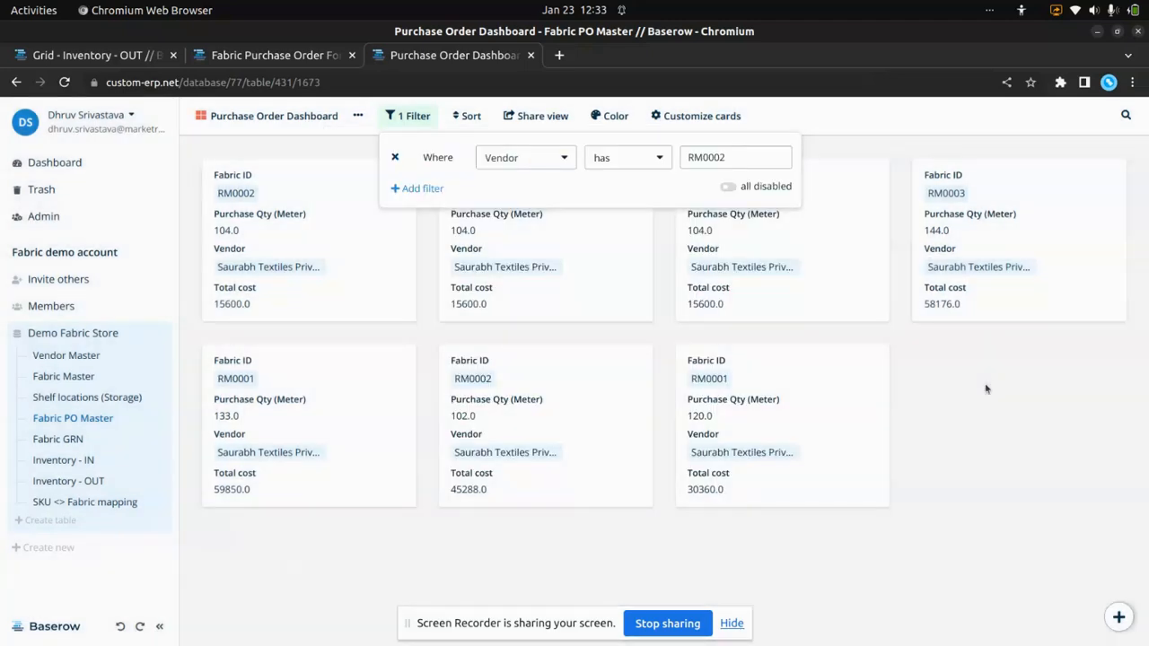
pyautogui.click(986, 389)
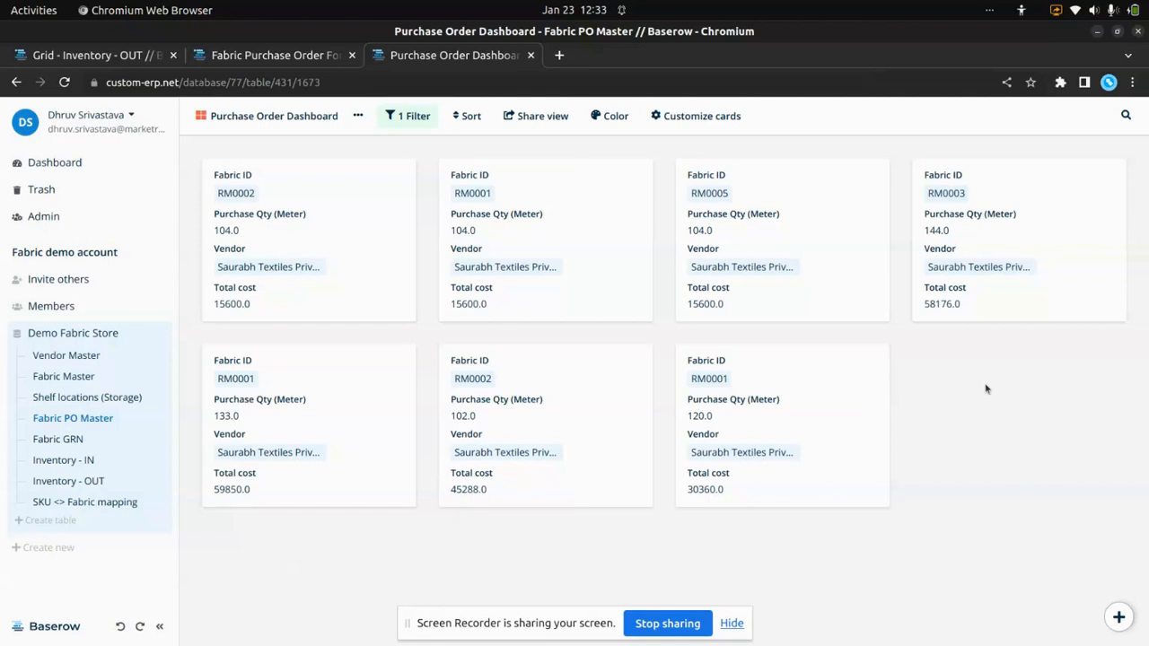
# - Go to the Inventory - OUT table and open its Fabric Inventory - OUT form view
pyautogui.click(88, 490)
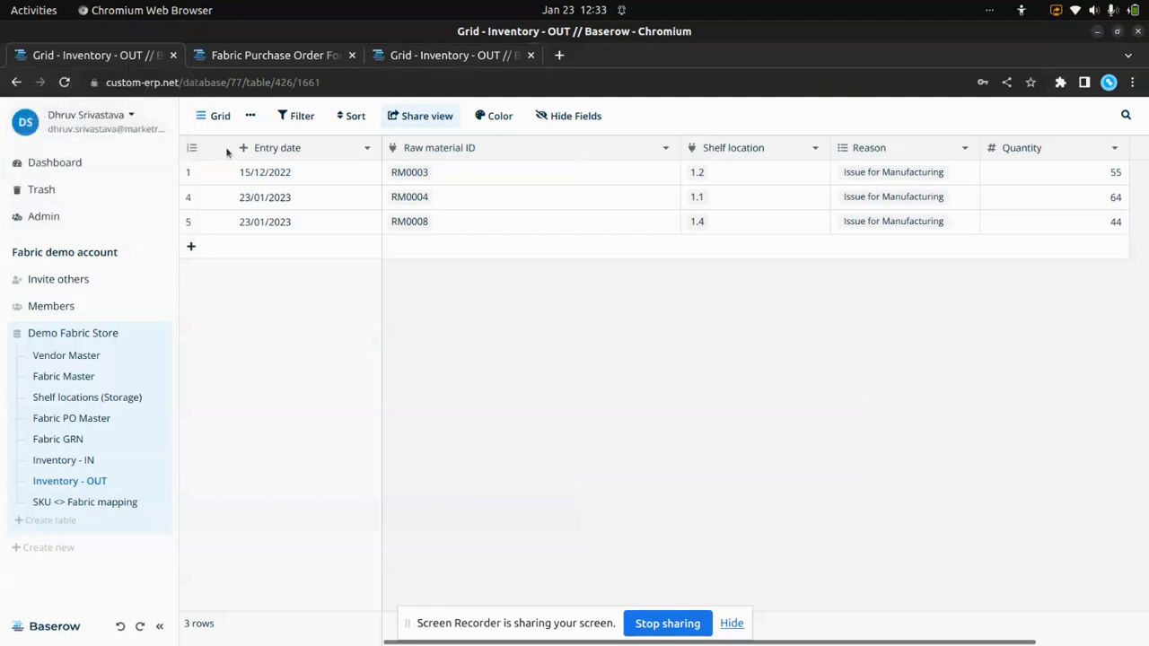
pyautogui.click(225, 118)
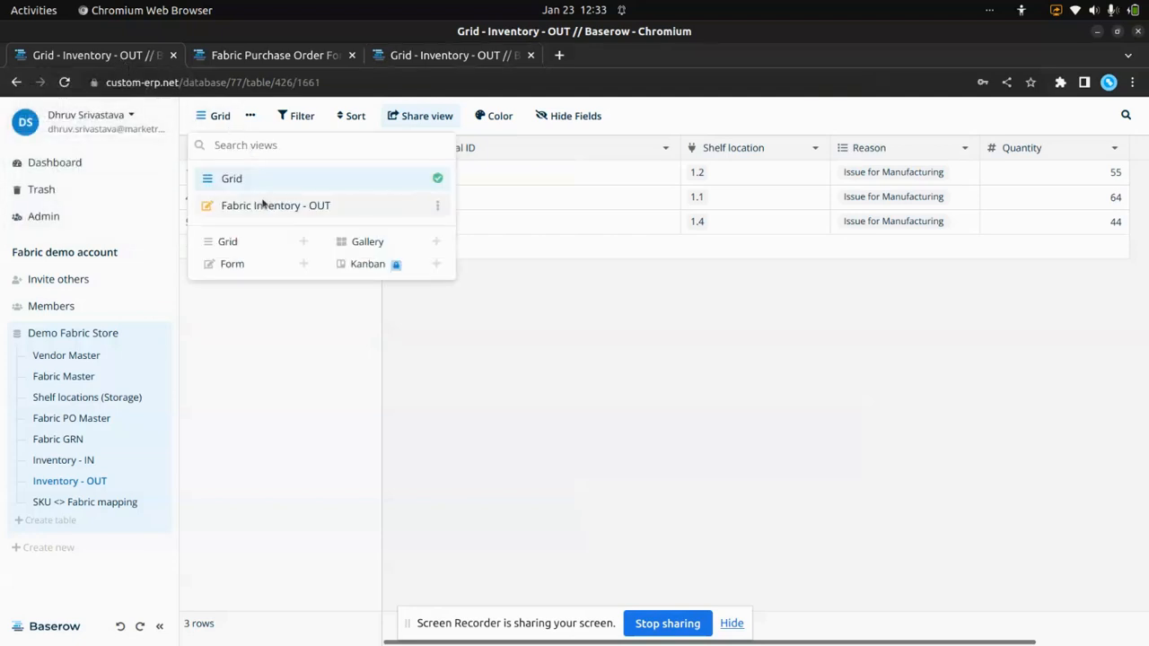
pyautogui.click(265, 206)
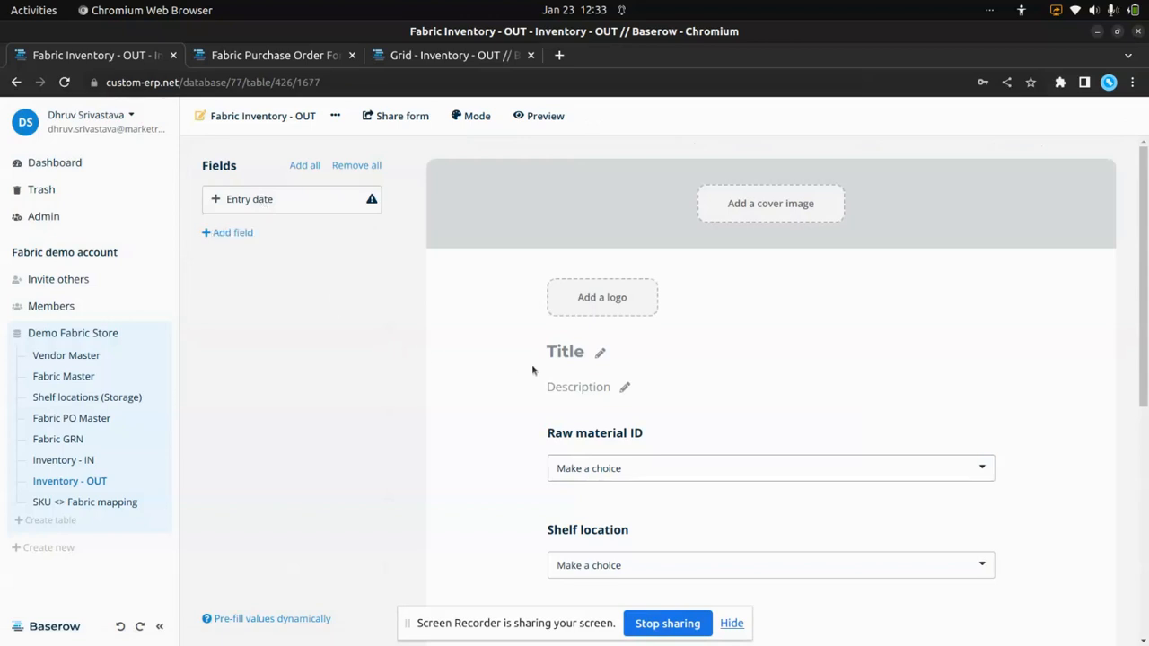
# - Choose RM0003 as the Raw material ID in the Fabric Inventory - OUT form
pyautogui.scroll(-4, 531, 370)
pyautogui.click(811, 289)
pyautogui.click(706, 355)
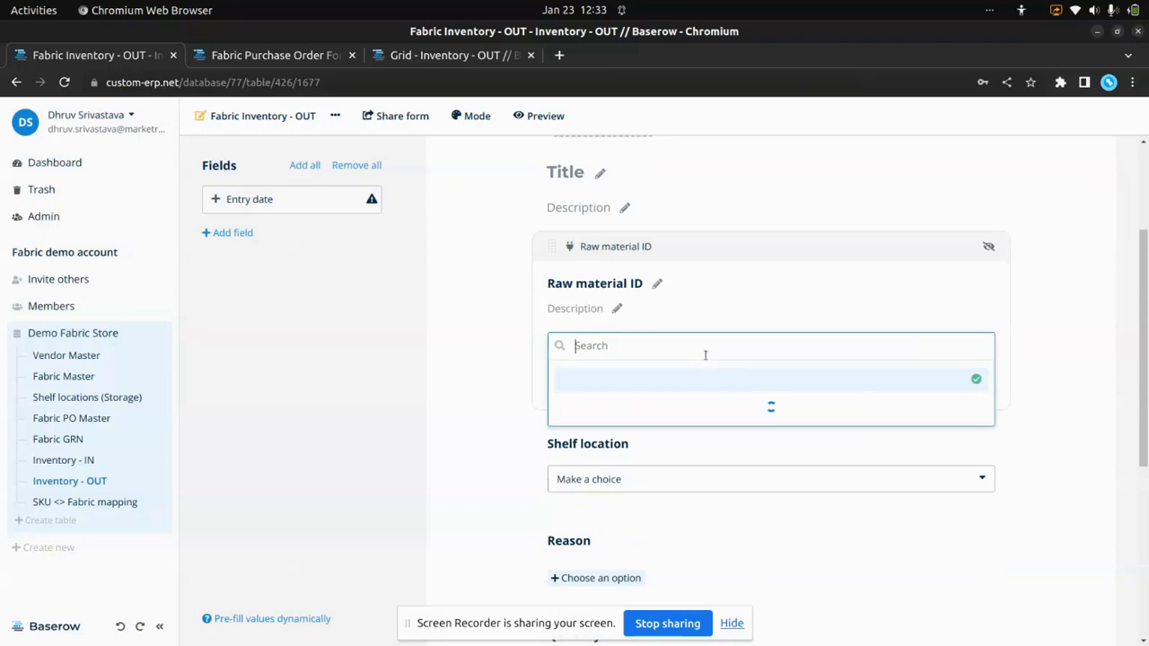
pyautogui.click(616, 455)
pyautogui.scroll(-1, 612, 465)
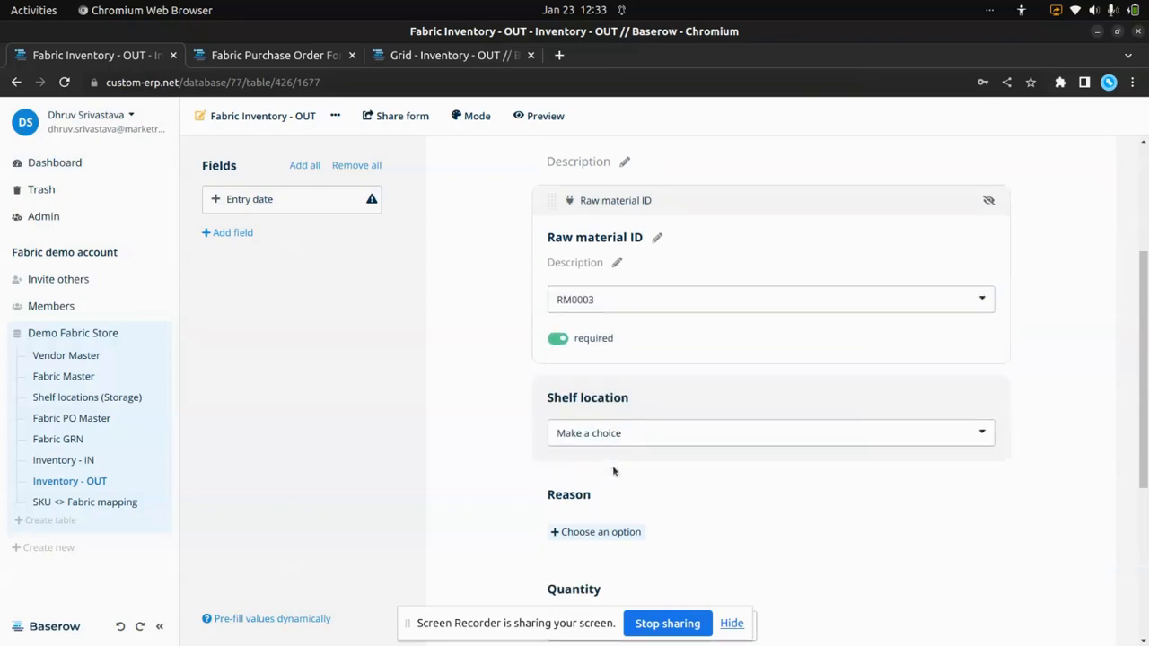
# - Choose 1.4 as the Shelf location in the Fabric Inventory - OUT form
pyautogui.click(675, 401)
pyautogui.click(637, 353)
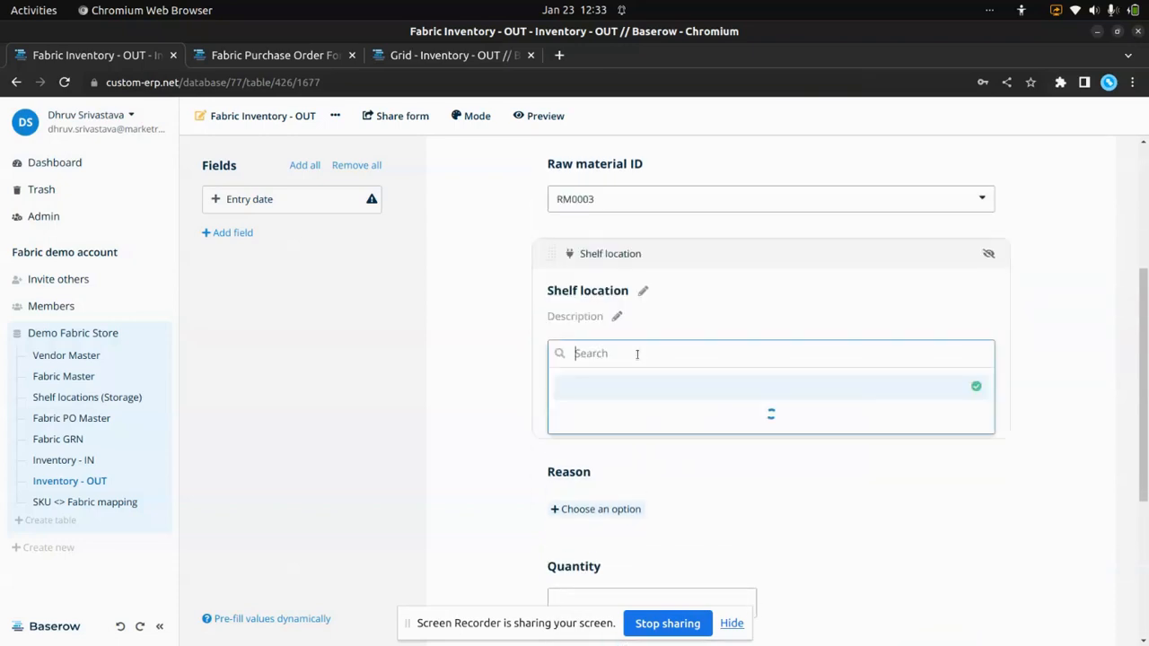
pyautogui.scroll(-2, 616, 429)
pyautogui.click(610, 435)
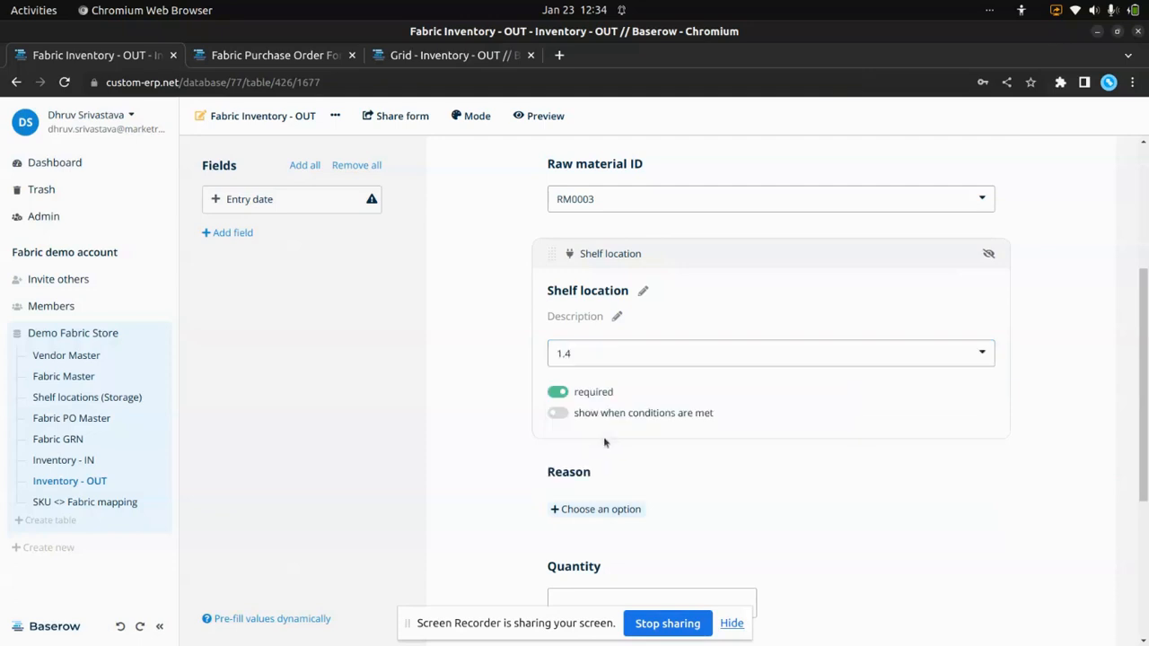
# - Select Issue for Manufacturing as the Reason for the outgoing fabric
pyautogui.scroll(-2, 604, 442)
pyautogui.click(601, 336)
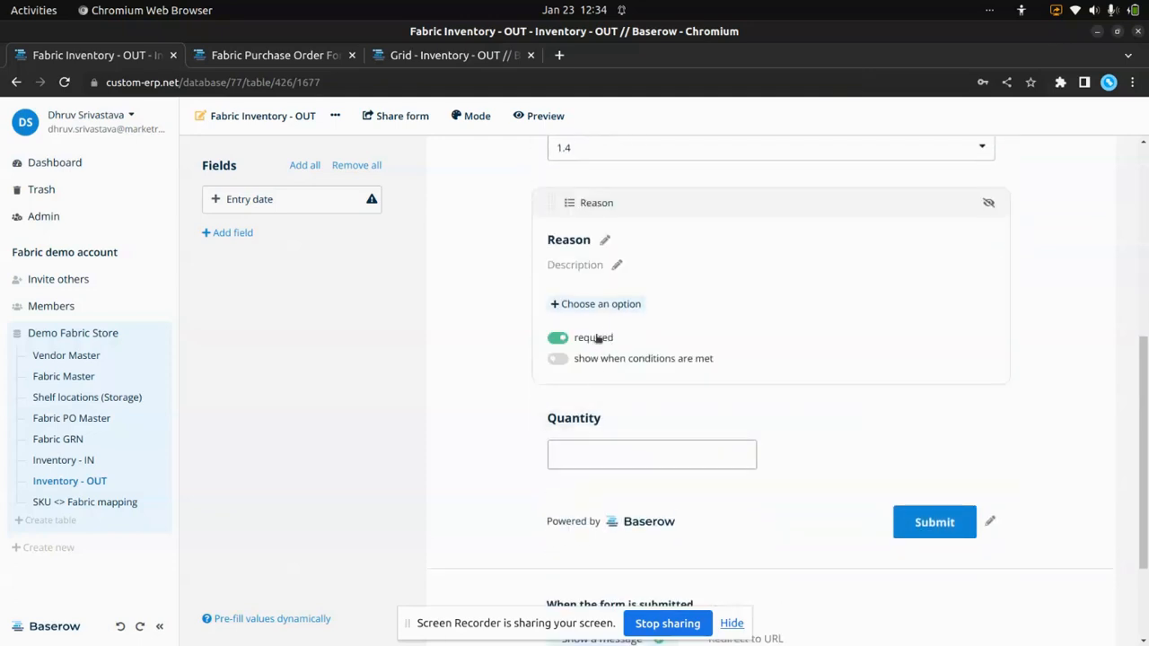
pyautogui.click(599, 306)
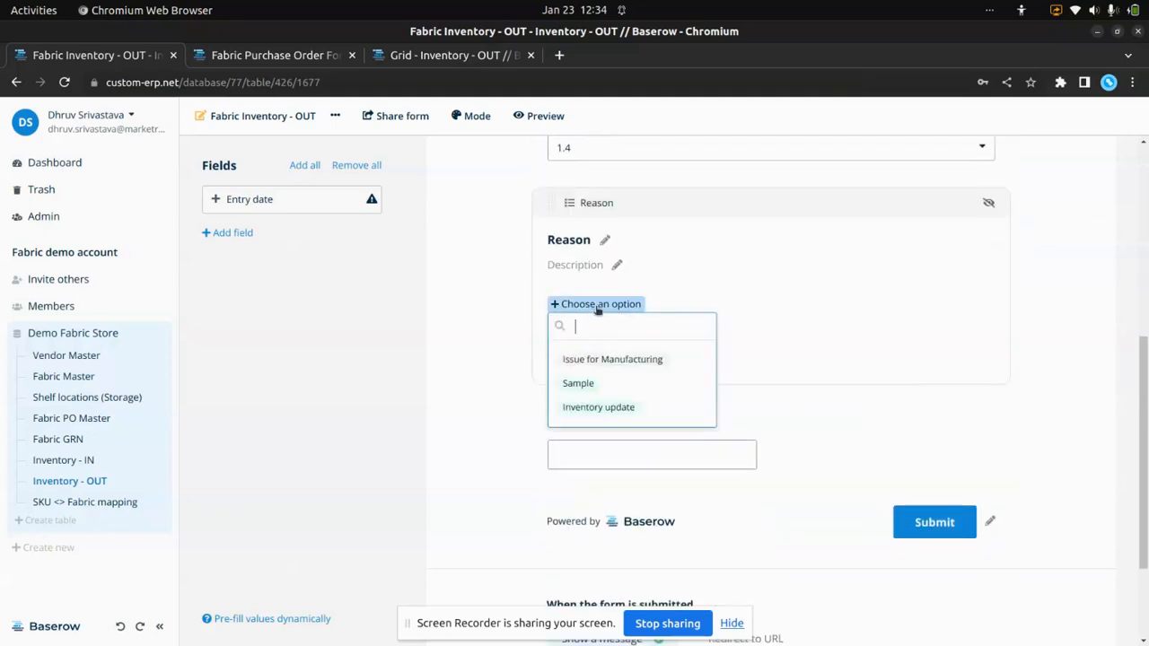
pyautogui.click(621, 365)
# - Enter 45 as the Quantity and submit the Fabric Inventory - OUT form
pyautogui.scroll(-2, 624, 350)
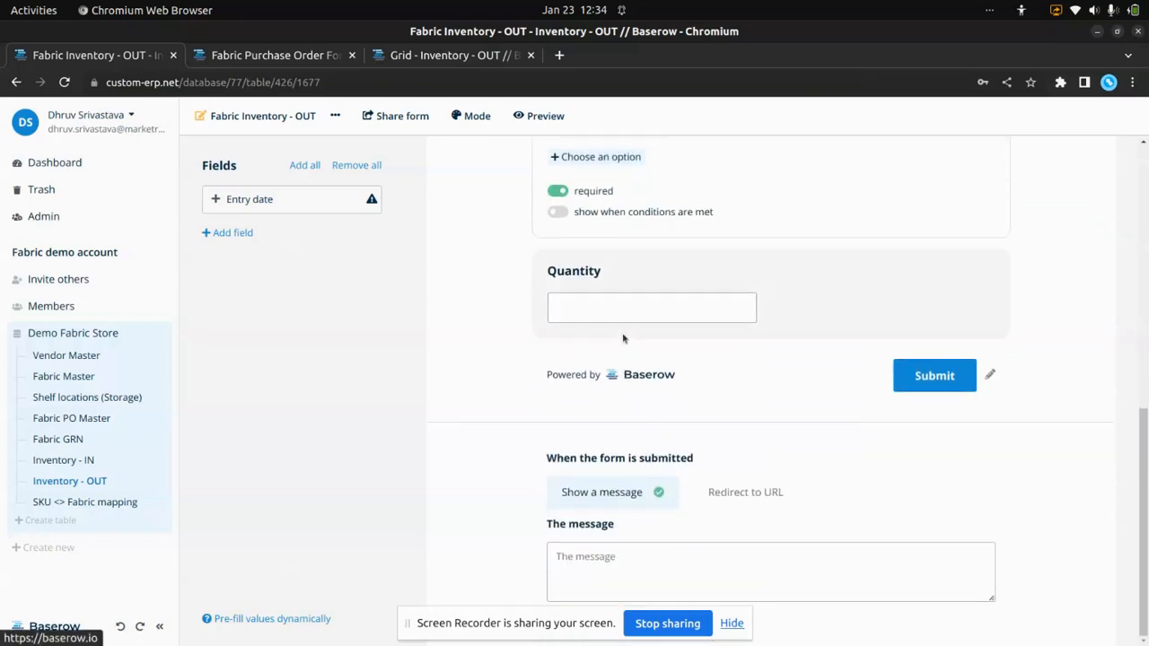
pyautogui.click(618, 309)
pyautogui.click(617, 309)
pyautogui.write('45')
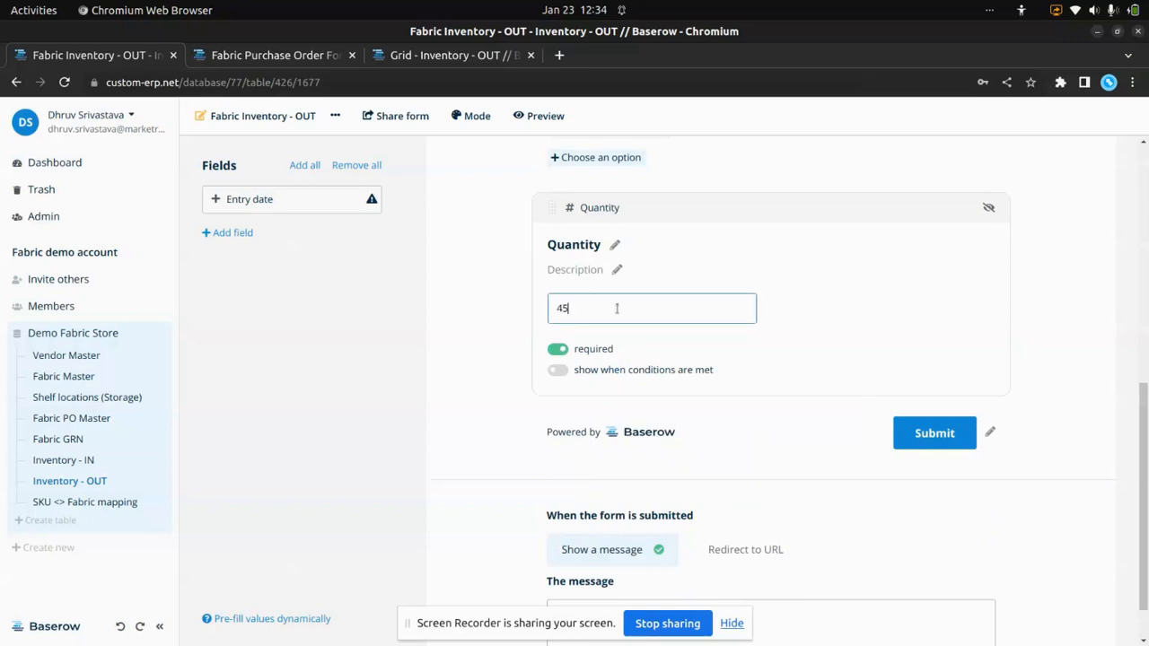
pyautogui.click(941, 435)
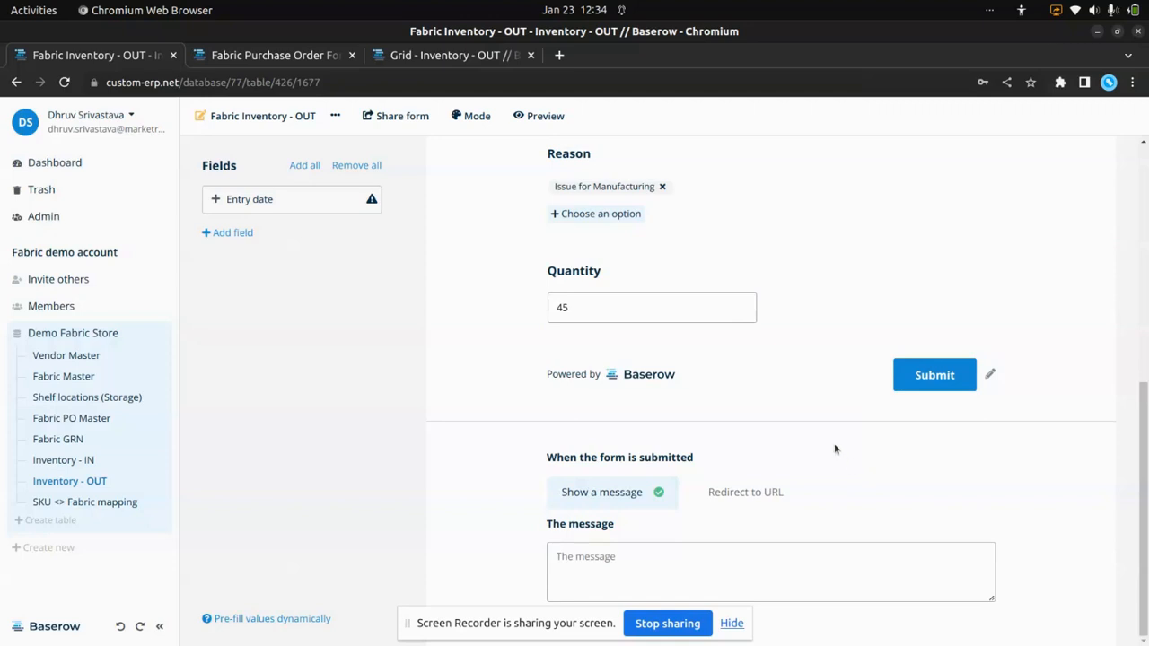
# - Open the SKU <> Fabric mapping table of the Demo Fabric Store database
pyautogui.click(129, 504)
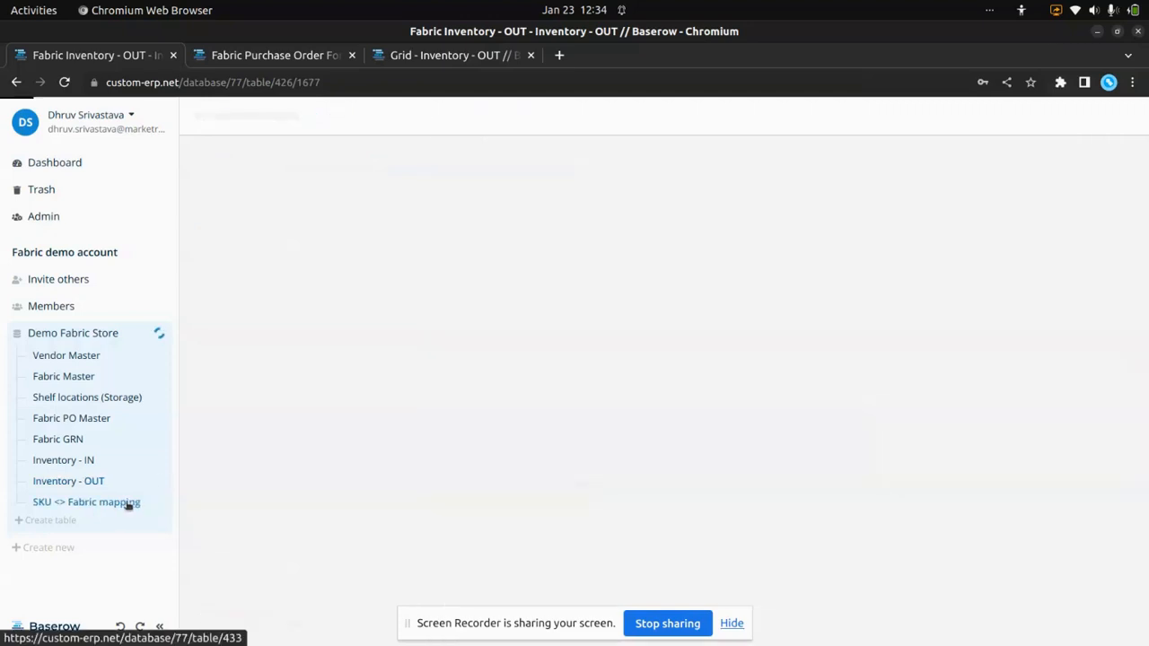